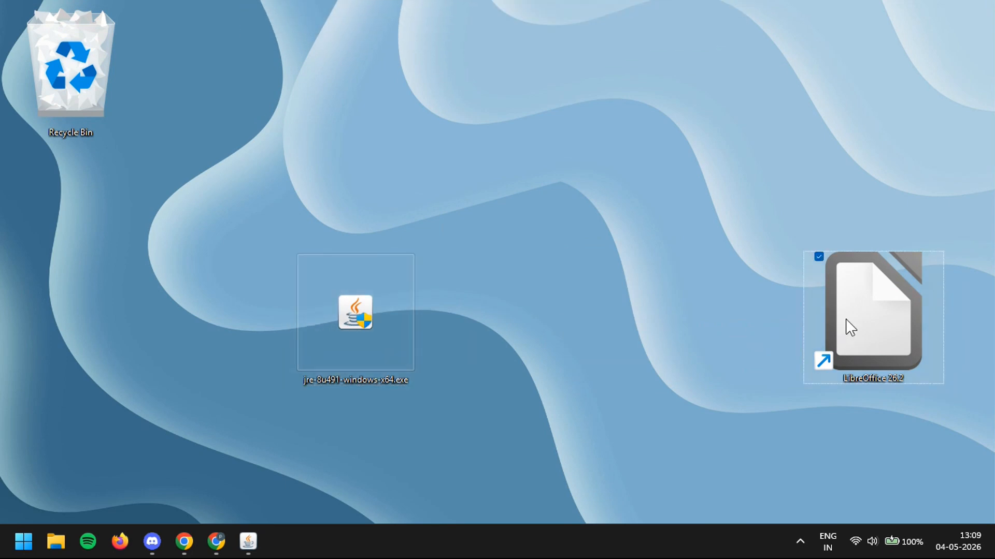
Rearrange the desktop with smaller icons, the JRE installer near the Recycle Bin and the LibreOffice 26.2 shortcut near the centre.
{"action": "left_click_drag", "start_coordinate": [848, 328], "coordinate": [466, 308]}
{"action": "left_click_drag", "start_coordinate": [348, 301], "coordinate": [103, 263]}
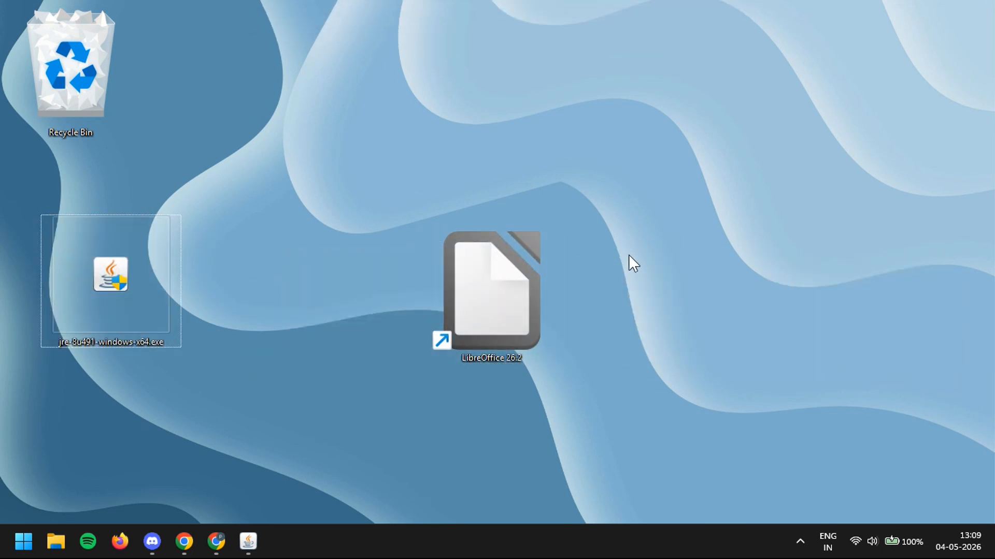
{"action": "left_click_drag", "start_coordinate": [589, 383], "coordinate": [389, 205]}
{"action": "left_click", "coordinate": [389, 205]}
{"action": "scroll", "coordinate": [428, 371], "scroll_direction": "down", "scroll_amount": 2}
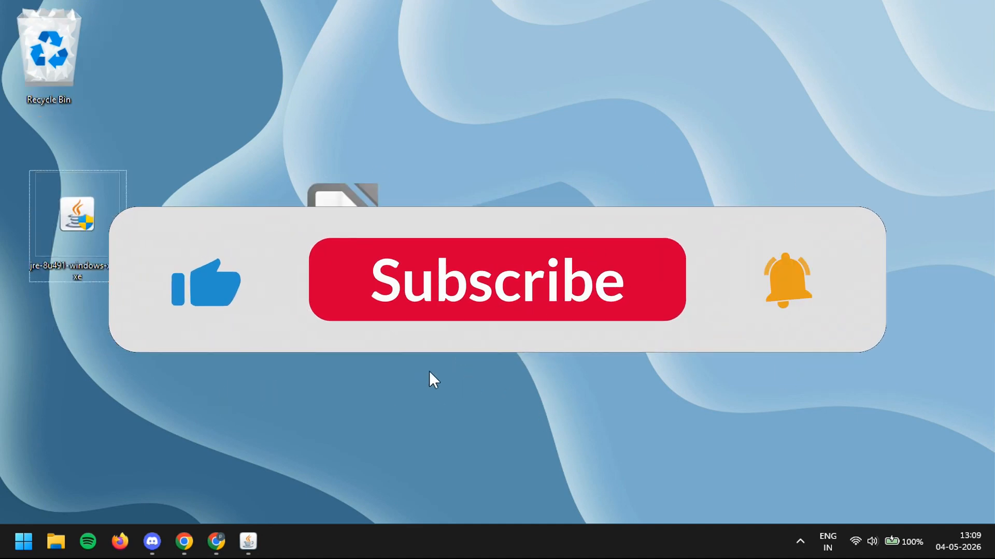
{"action": "left_click_drag", "start_coordinate": [345, 231], "coordinate": [492, 242]}
{"action": "left_click", "coordinate": [542, 368]}
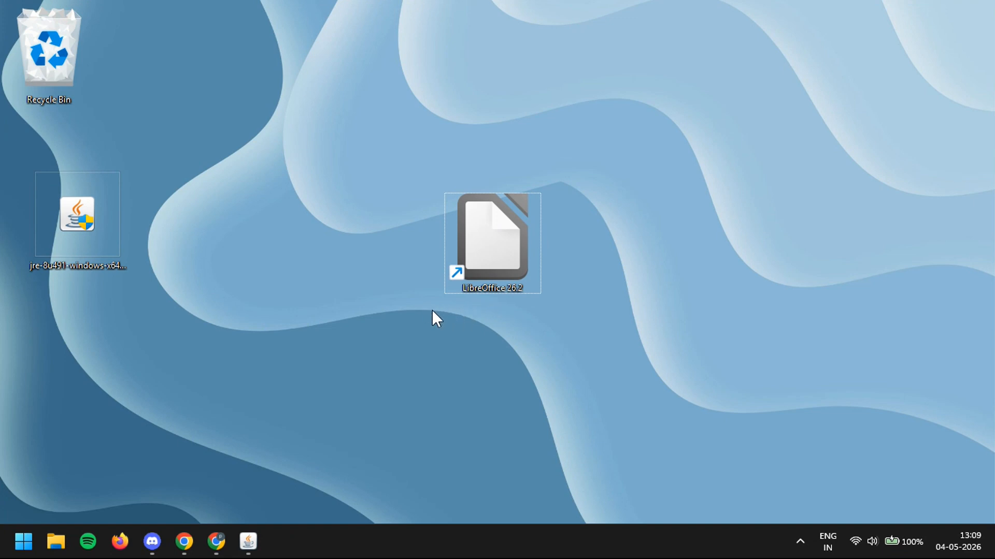
{"action": "left_click_drag", "start_coordinate": [432, 310], "coordinate": [541, 309]}
Switch to Google Chrome and search the web for "download java jre".
{"action": "mouse_move", "coordinate": [215, 542]}
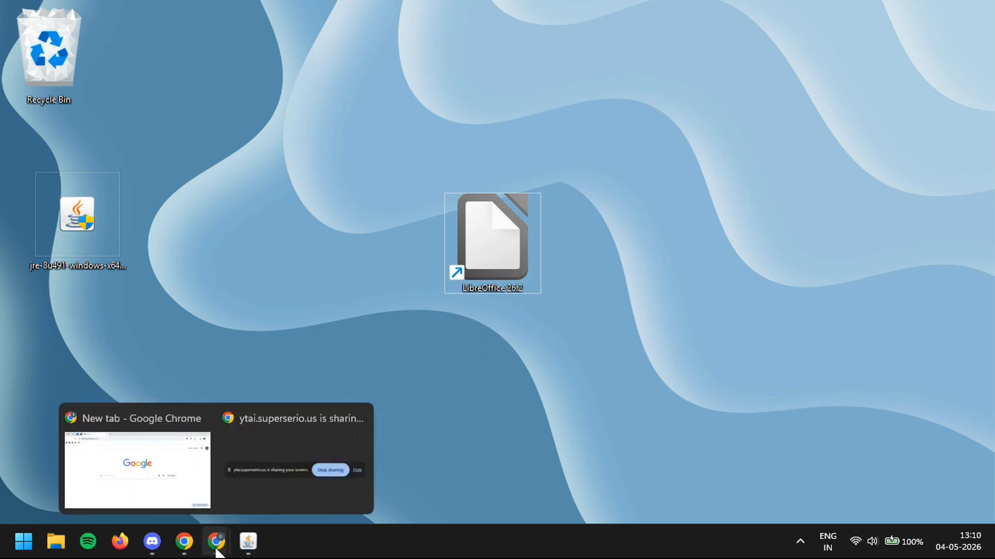
{"action": "left_click", "coordinate": [184, 469]}
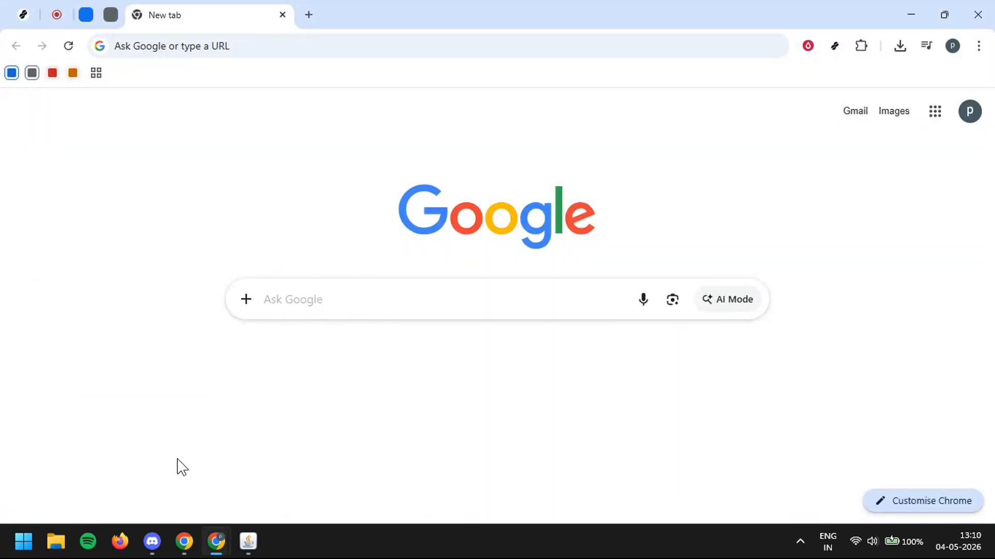
{"action": "left_click", "coordinate": [302, 48]}
{"action": "type", "text": "dow"}
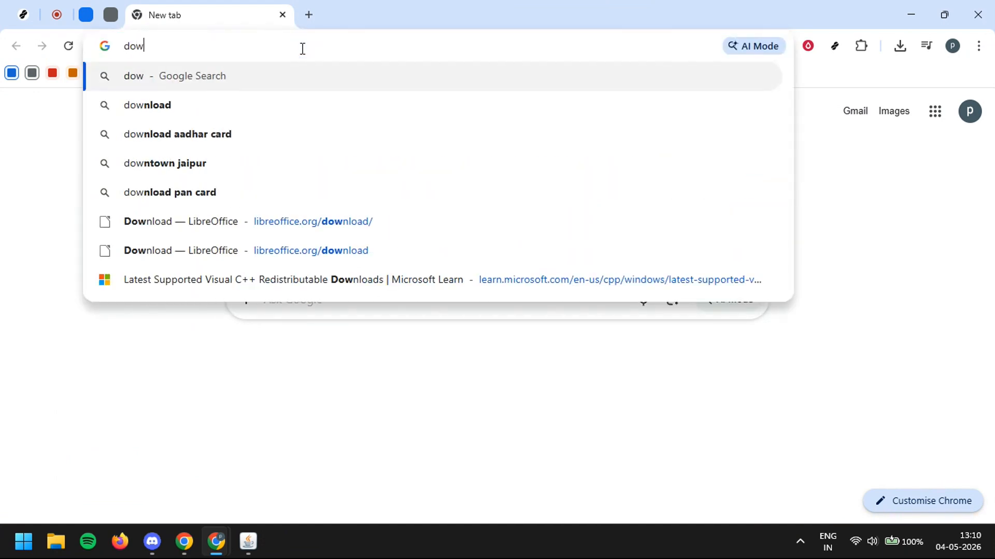
{"action": "type", "text": "nload jav"}
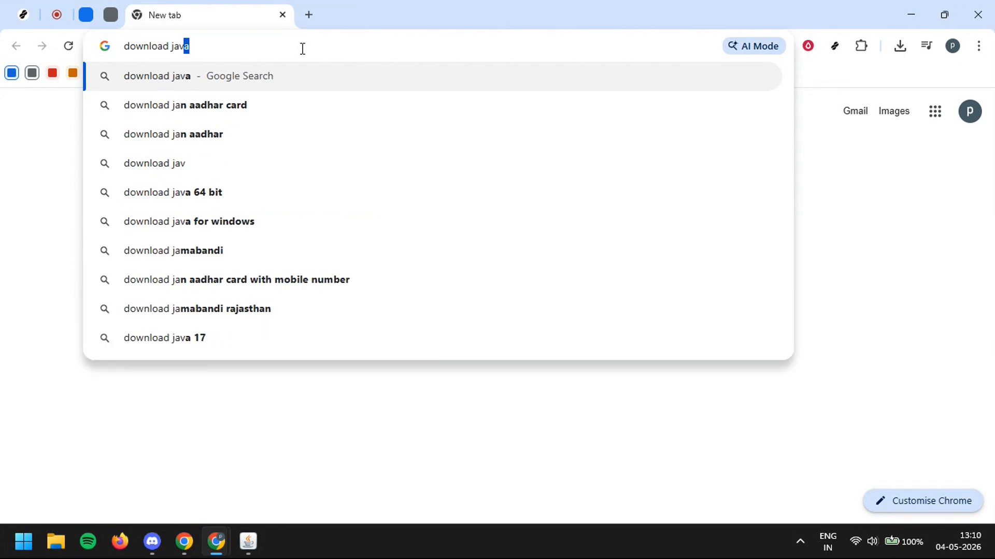
{"action": "type", "text": "a jre"}
{"action": "key", "text": "Return"}
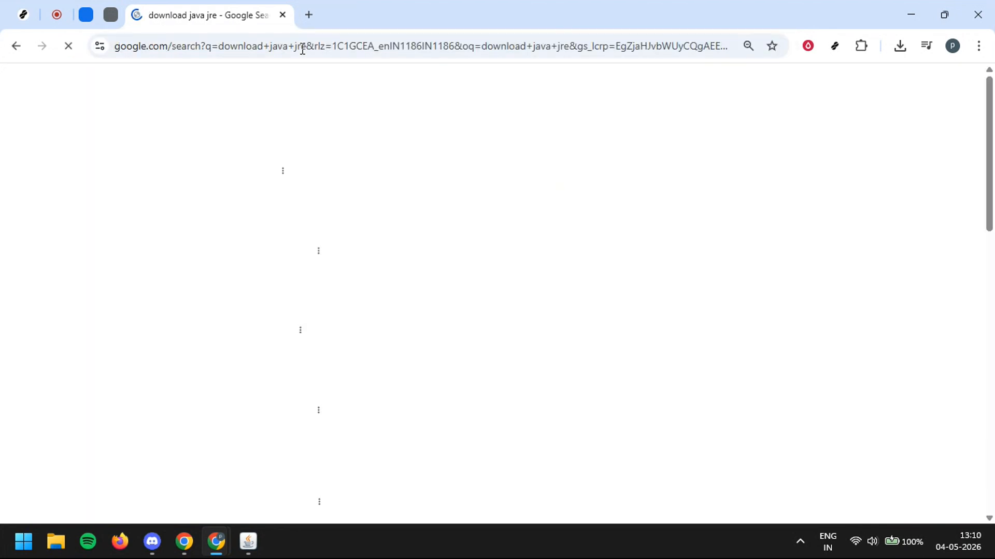
Open the java.com Download Java result, download the Windows Offline (64-bit) installer and check its download progress.
{"action": "key", "text": "ctrl+plus"}
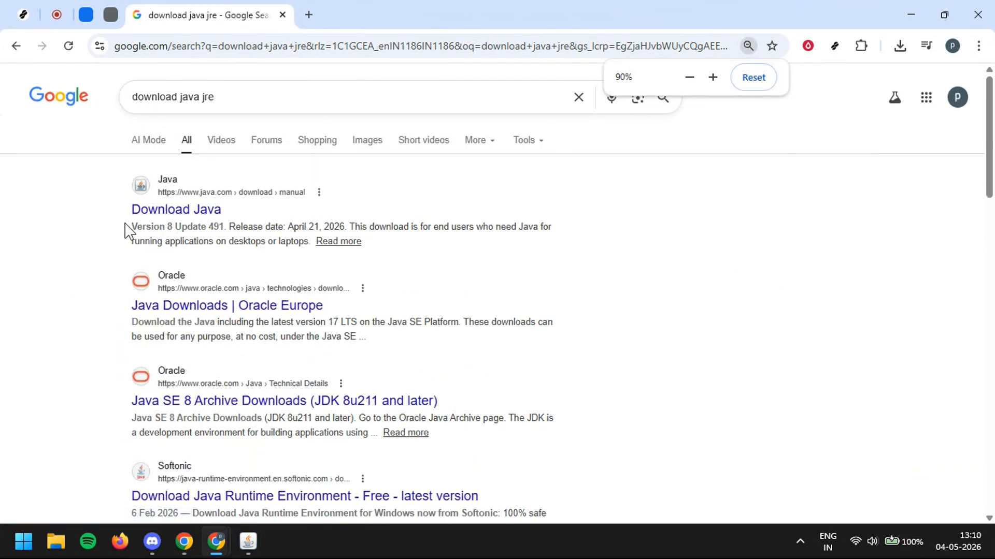
{"action": "left_click", "coordinate": [179, 211]}
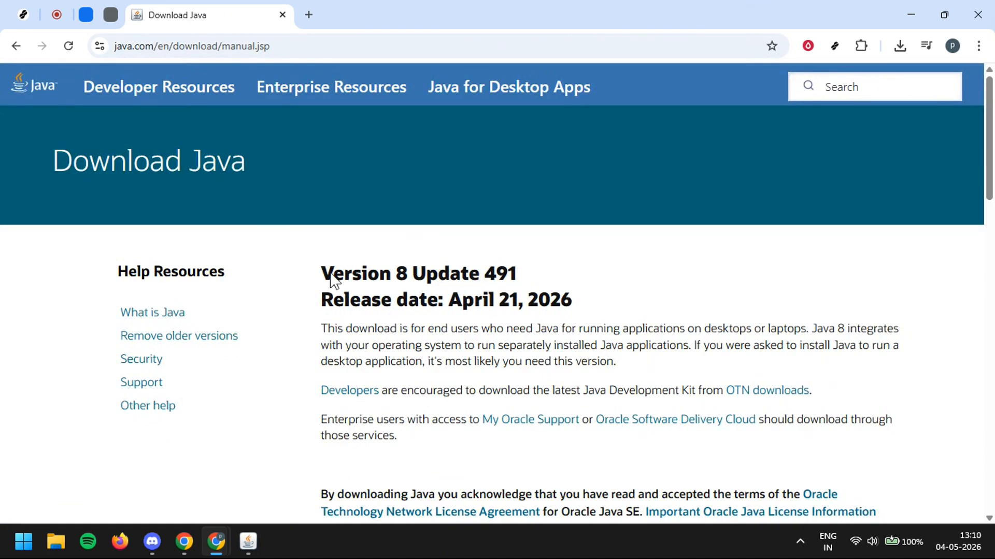
{"action": "scroll", "coordinate": [429, 292], "scroll_direction": "down", "scroll_amount": 1}
{"action": "scroll", "coordinate": [430, 293], "scroll_direction": "down", "scroll_amount": 6}
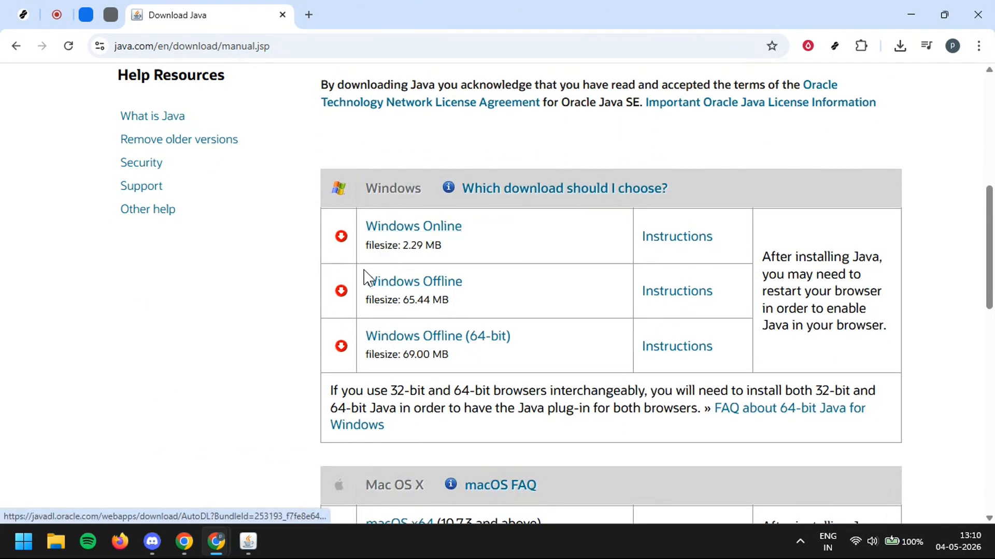
{"action": "left_click", "coordinate": [482, 337]}
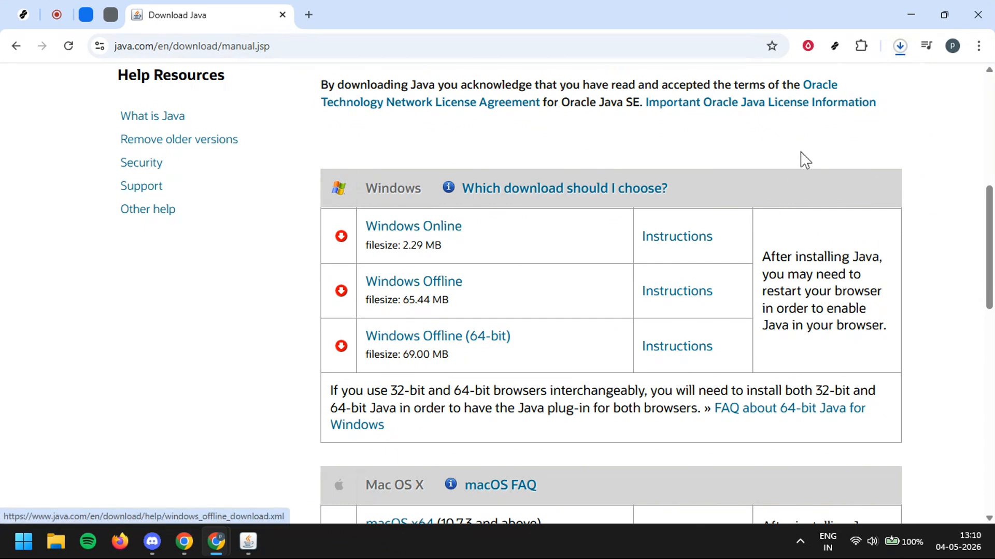
{"action": "left_click", "coordinate": [900, 46]}
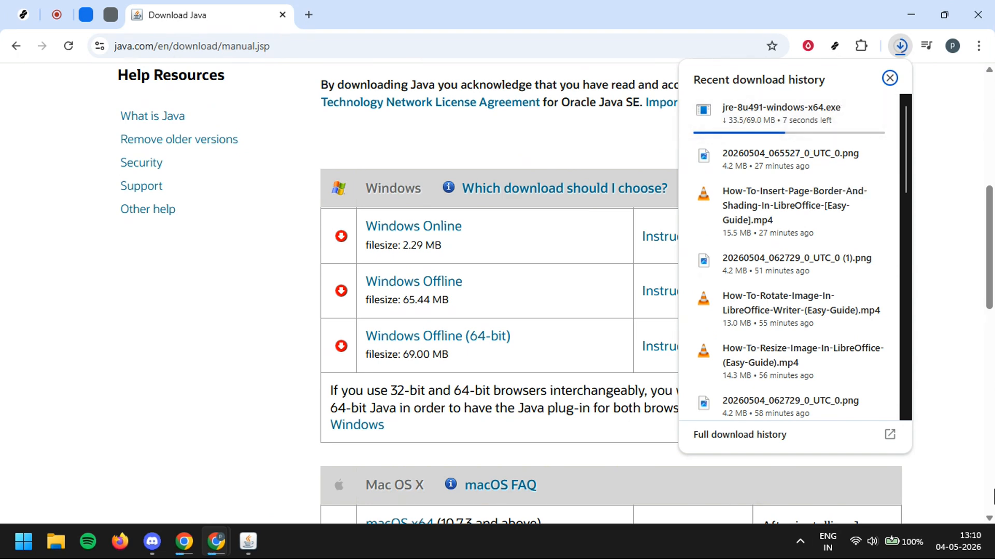
Try to run jre-8u491-windows-x64.exe from the desktop, and close the Java Setup window of the completed installation.
{"action": "left_click", "coordinate": [993, 555]}
{"action": "left_click", "coordinate": [84, 228]}
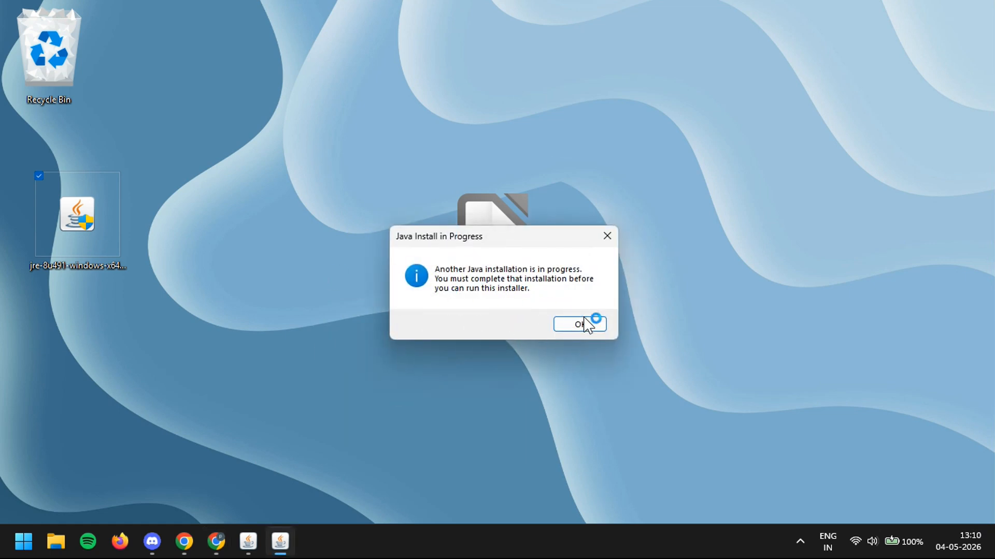
{"action": "left_click", "coordinate": [583, 325]}
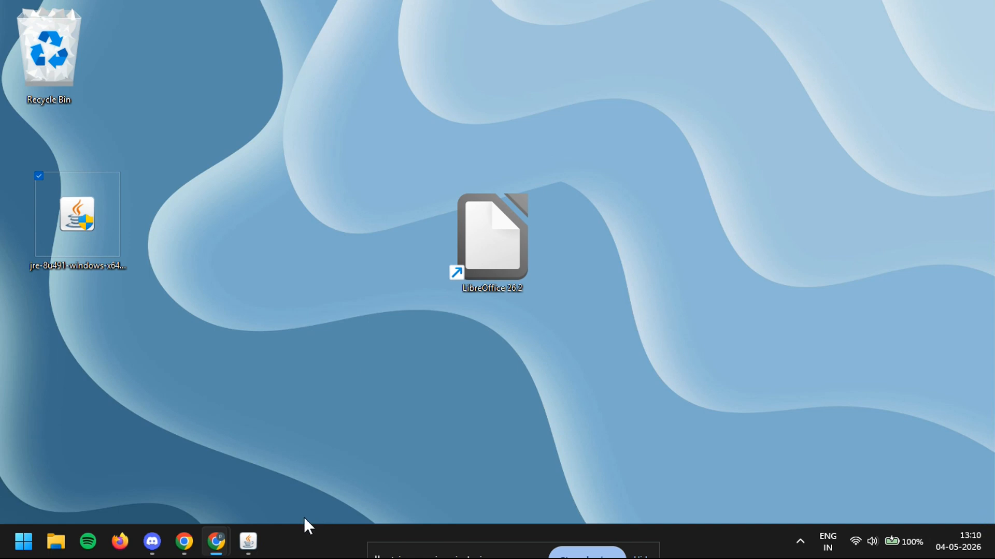
{"action": "left_click", "coordinate": [248, 544]}
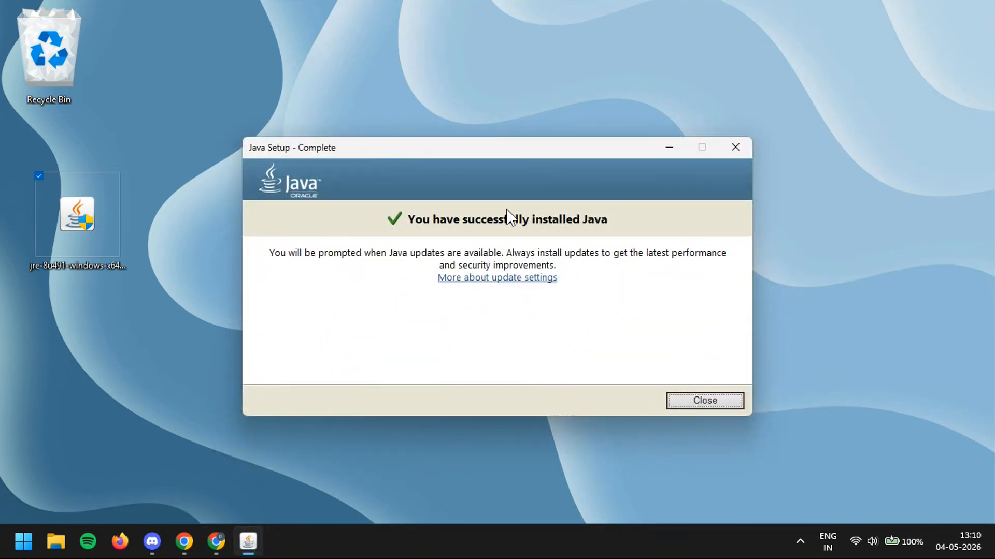
{"action": "left_click", "coordinate": [704, 401]}
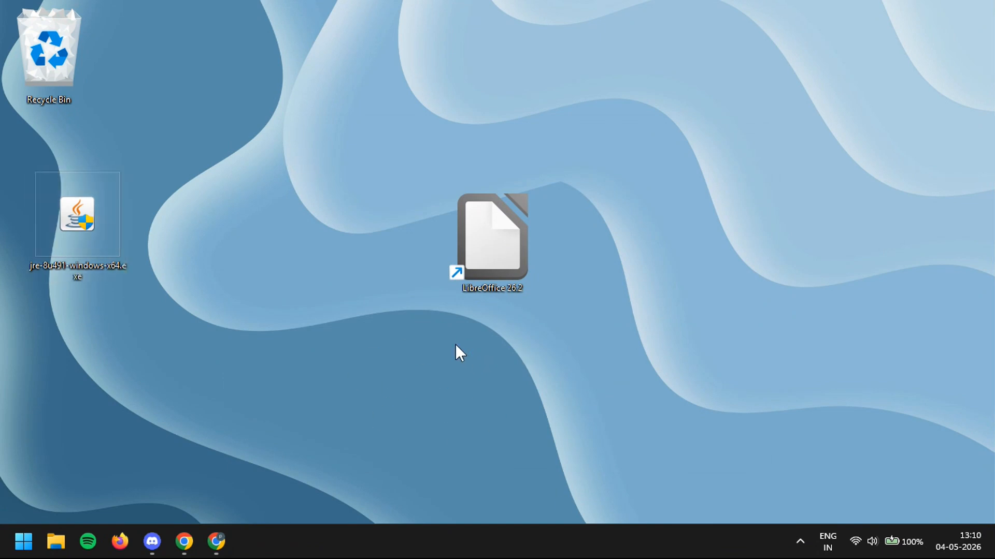
Launch LibreOffice 26.2 from its desktop shortcut.
{"action": "left_click", "coordinate": [488, 237]}
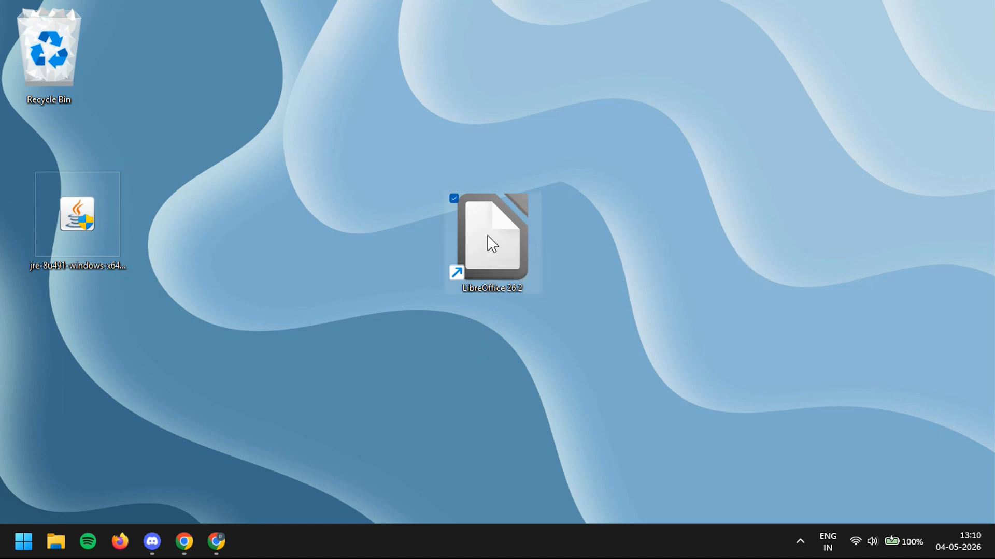
{"action": "double_click", "coordinate": [487, 236]}
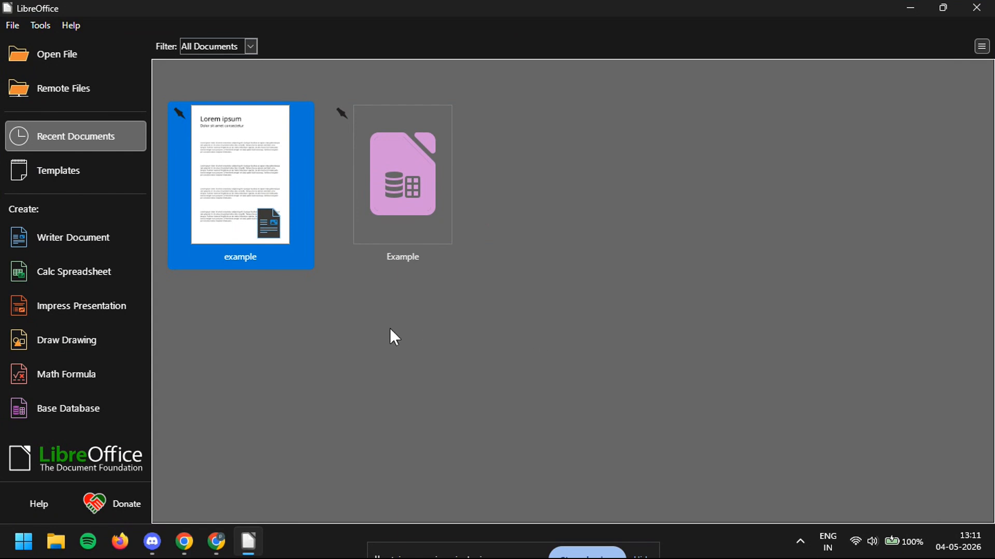
{"action": "key", "text": "Right"}
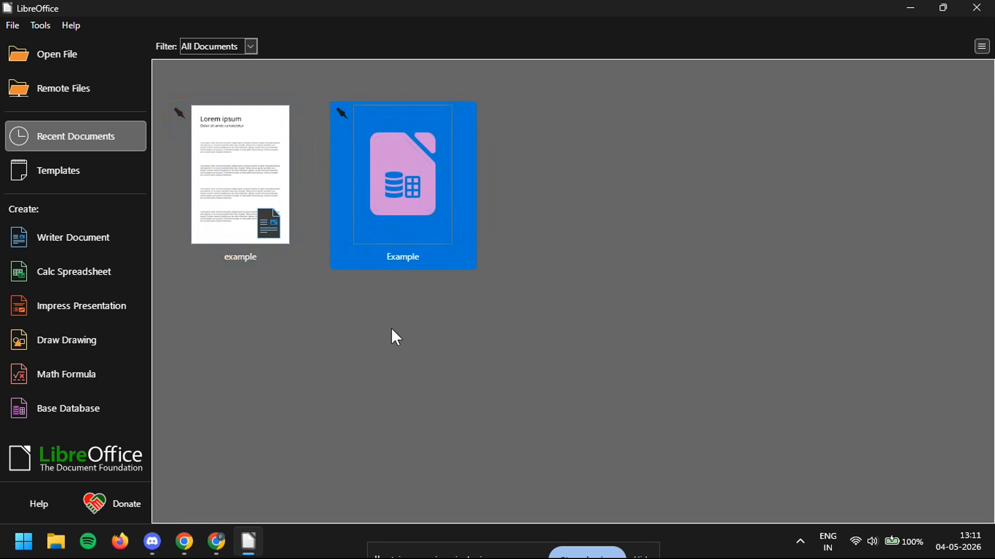
{"action": "key", "text": "Left"}
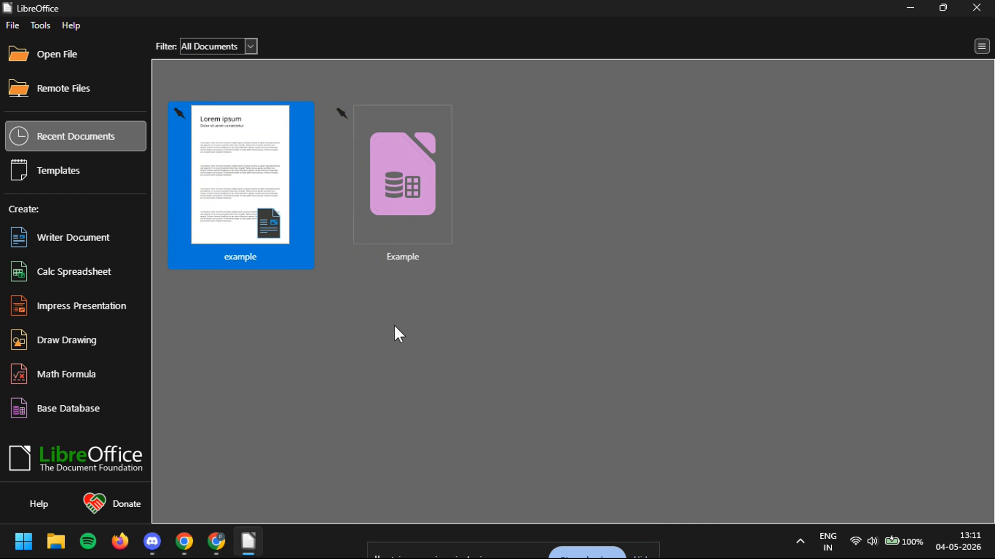
Open the LibreOffice options at the Advanced page with the Java settings.
{"action": "left_click", "coordinate": [40, 27]}
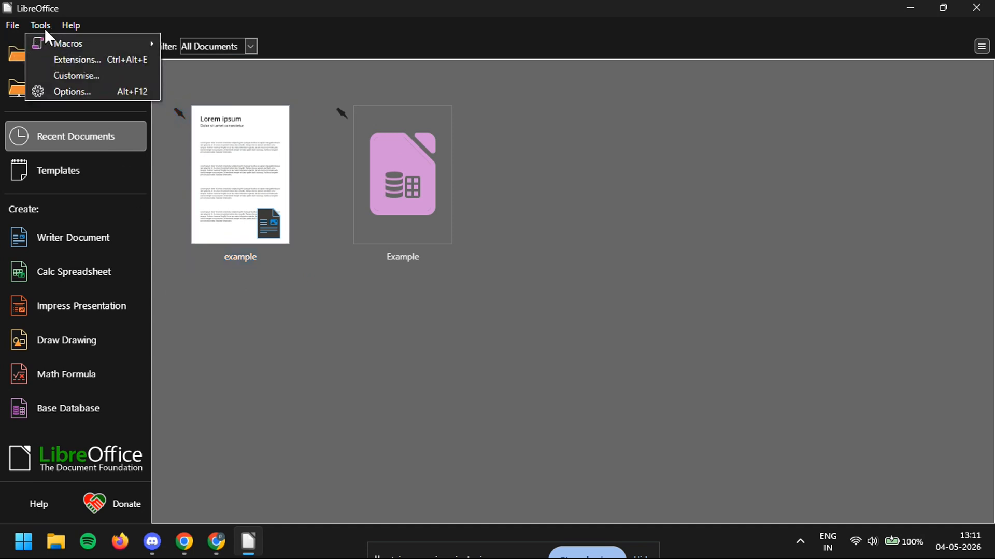
{"action": "left_click", "coordinate": [43, 29]}
{"action": "left_click", "coordinate": [42, 28]}
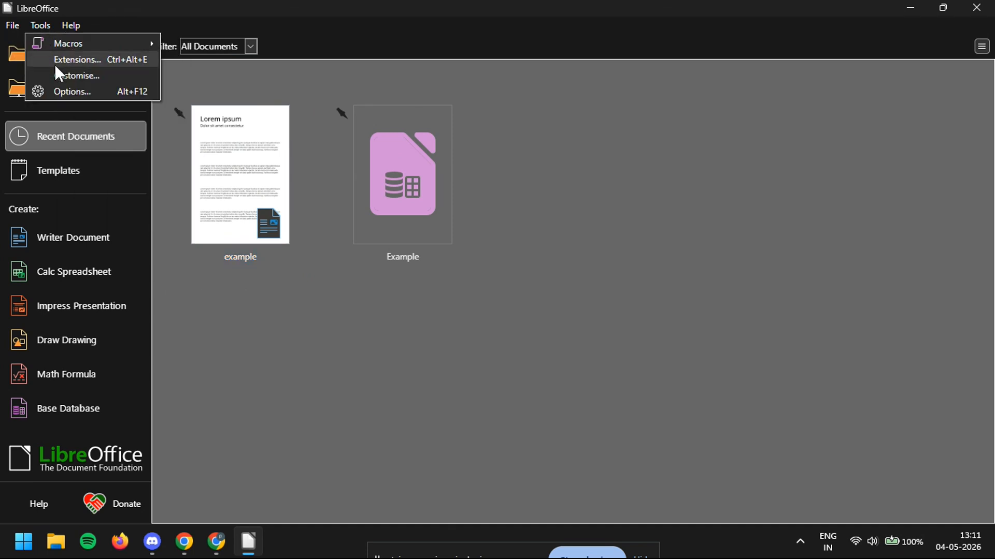
{"action": "left_click", "coordinate": [73, 91]}
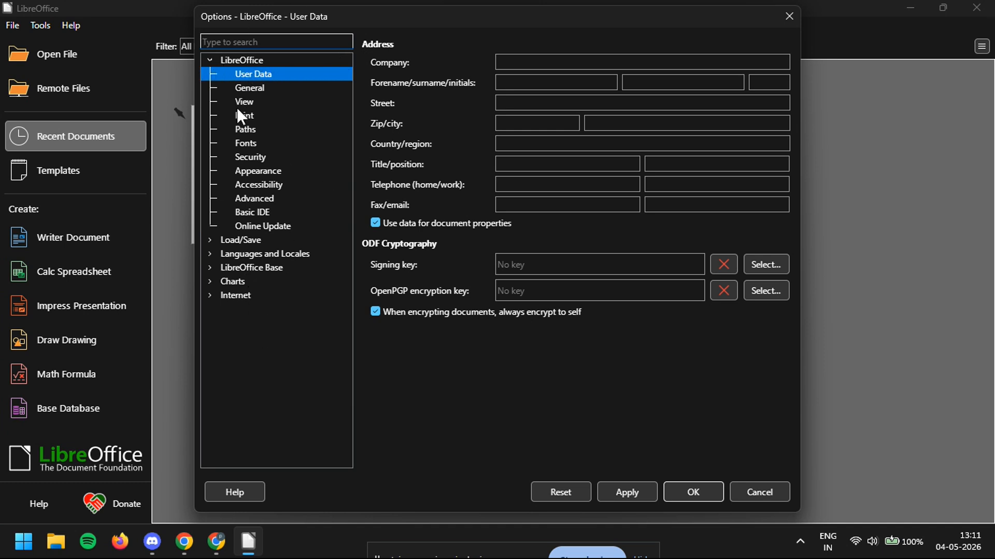
{"action": "left_click", "coordinate": [209, 60]}
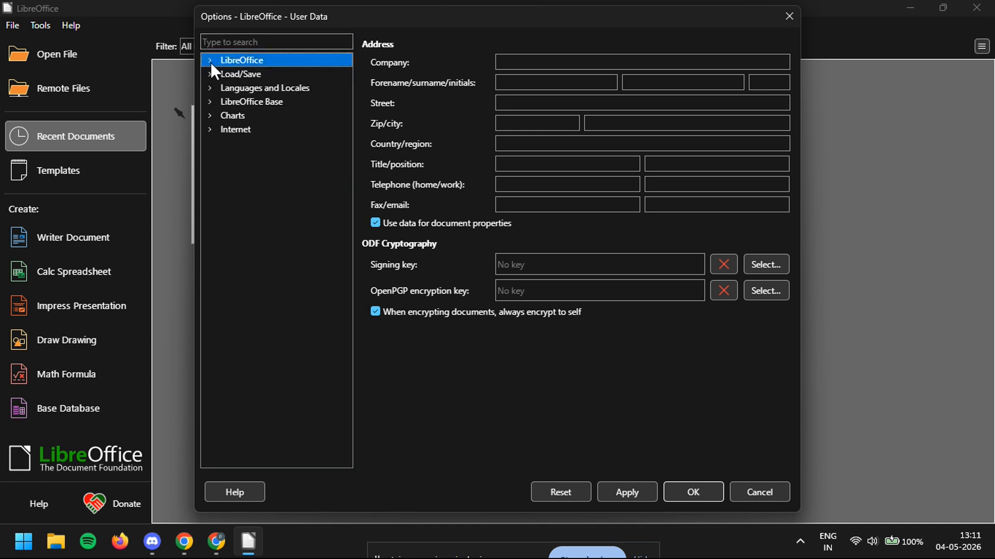
{"action": "left_click", "coordinate": [211, 61]}
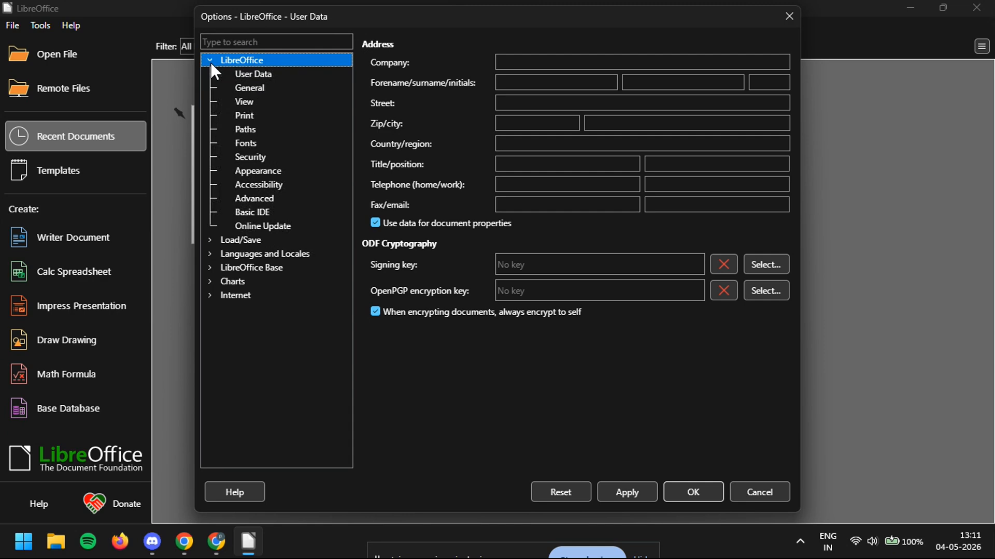
{"action": "left_click", "coordinate": [248, 199]}
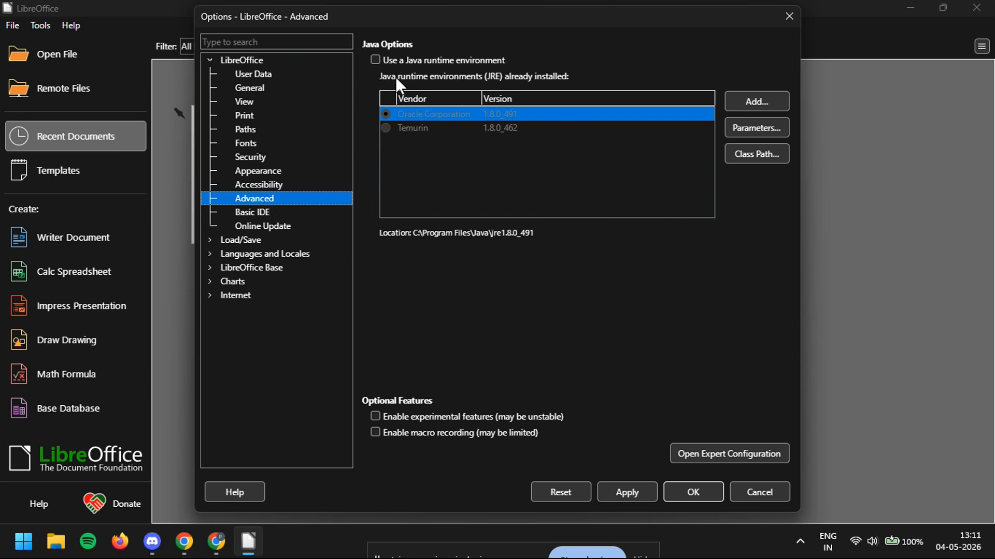
Enable the use of a Java runtime environment and select the Oracle Corporation 1.8.0_491 JRE.
{"action": "left_click", "coordinate": [445, 61]}
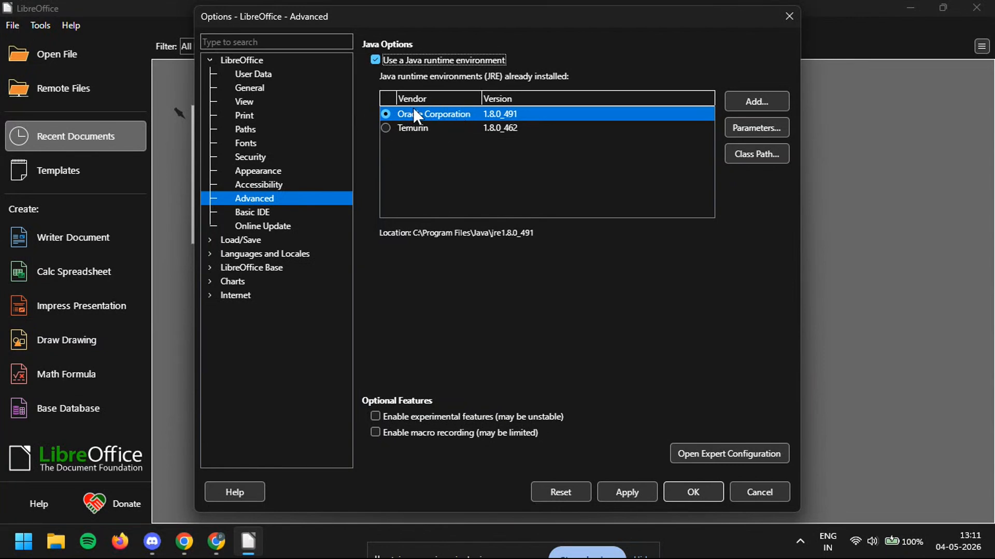
{"action": "left_click", "coordinate": [411, 125]}
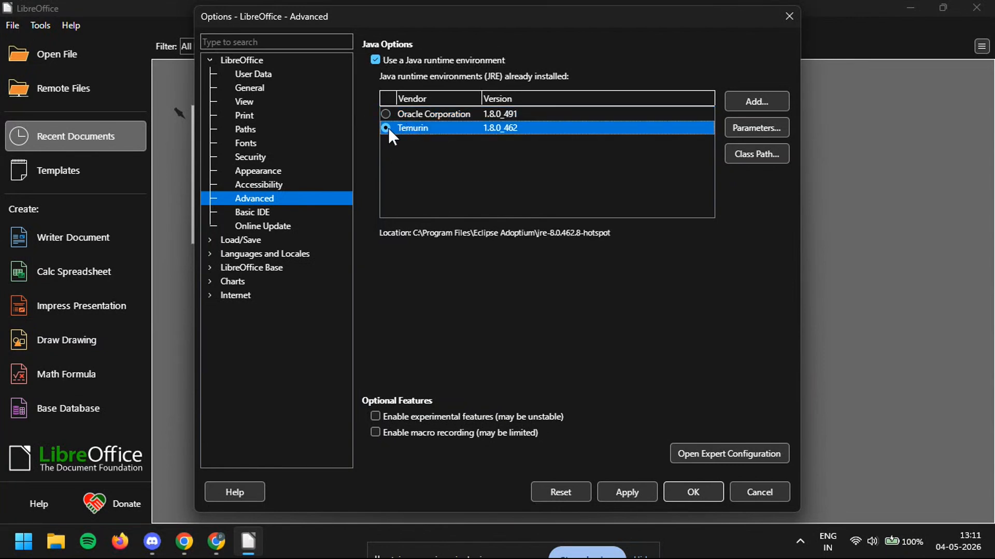
{"action": "left_click", "coordinate": [387, 112]}
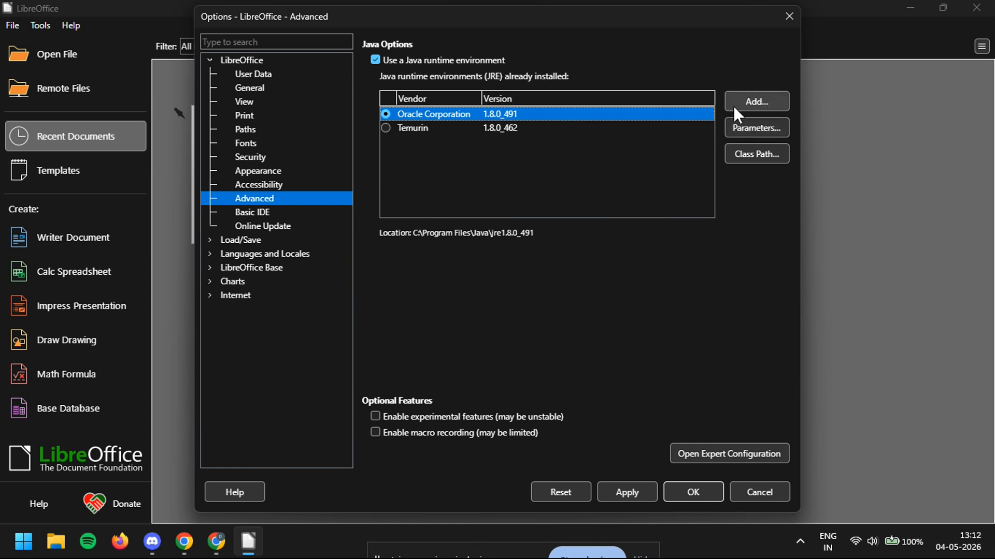
Add the folder C:\Program Files\Java\jre1.8.0_491 as a Java runtime environment, and accept the options with Oracle Corporation 1.8.0_491 selected.
{"action": "left_click", "coordinate": [752, 104]}
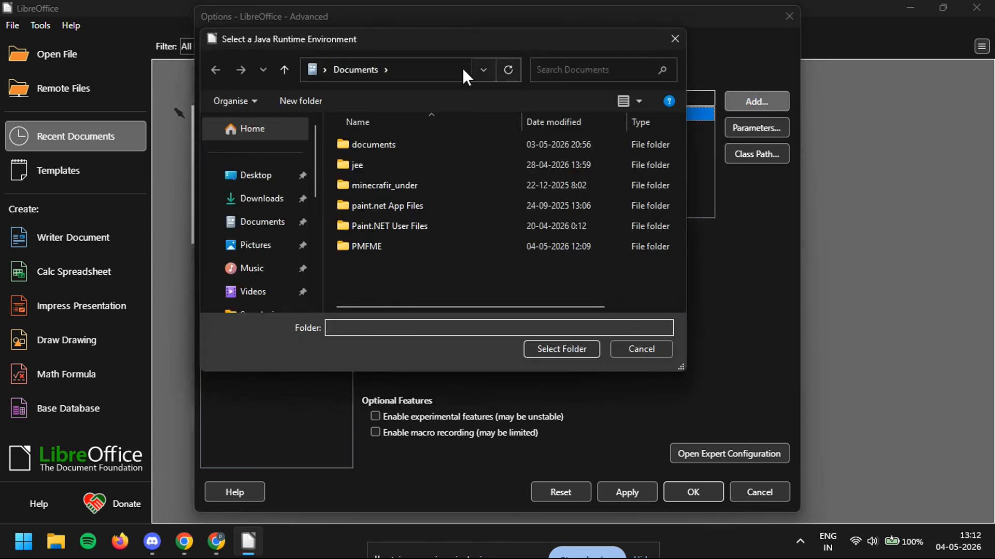
{"action": "scroll", "coordinate": [256, 262], "scroll_direction": "down", "scroll_amount": 2}
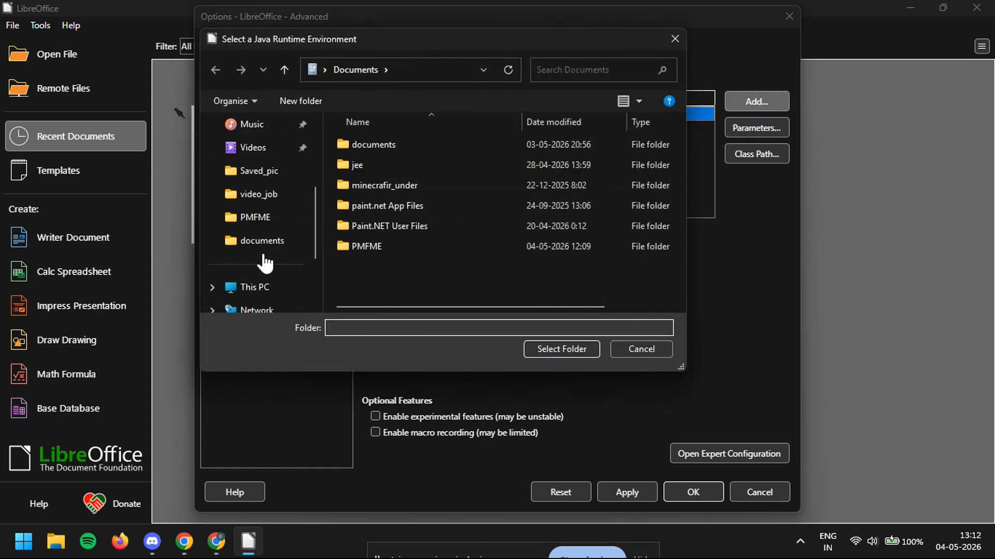
{"action": "left_click", "coordinate": [245, 292]}
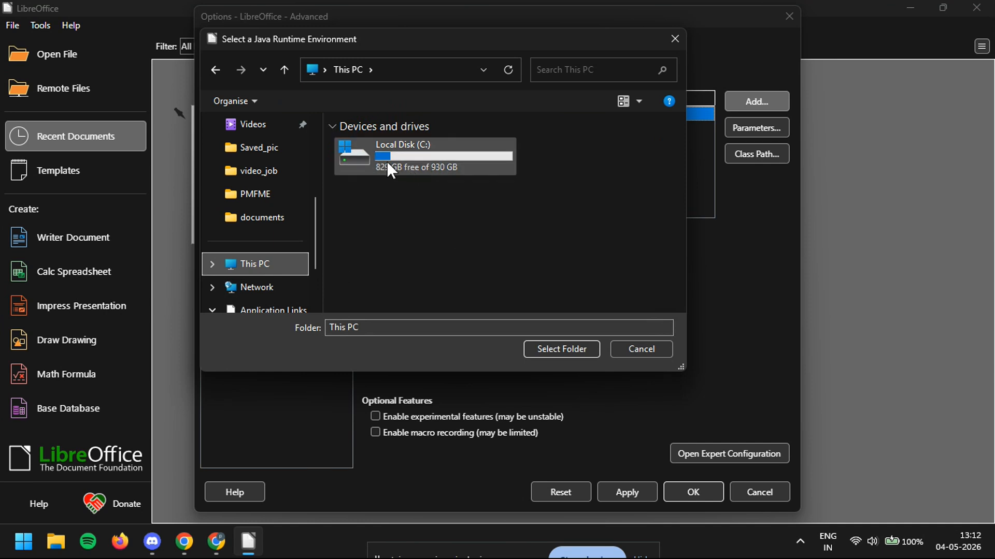
{"action": "double_click", "coordinate": [391, 166]}
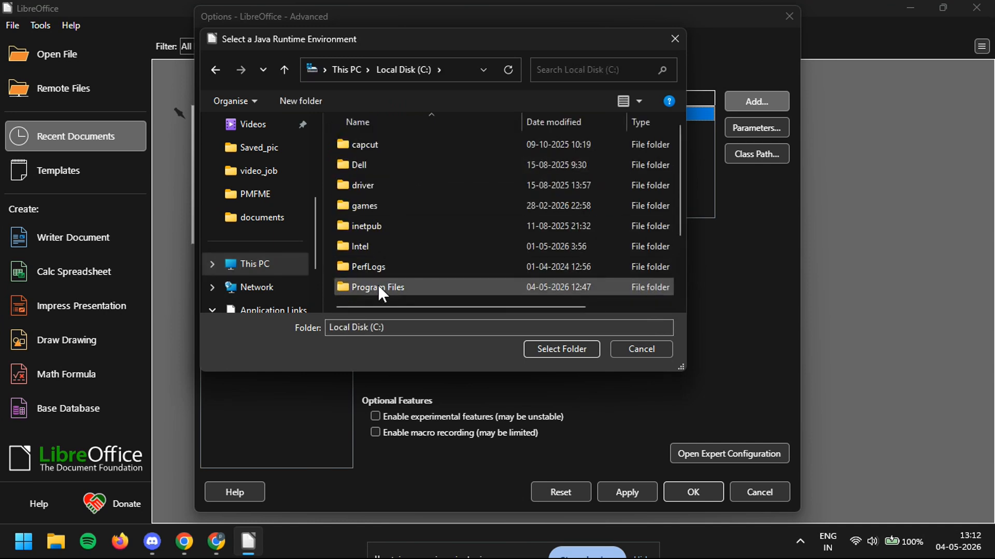
{"action": "double_click", "coordinate": [377, 285]}
{"action": "double_click", "coordinate": [382, 290]}
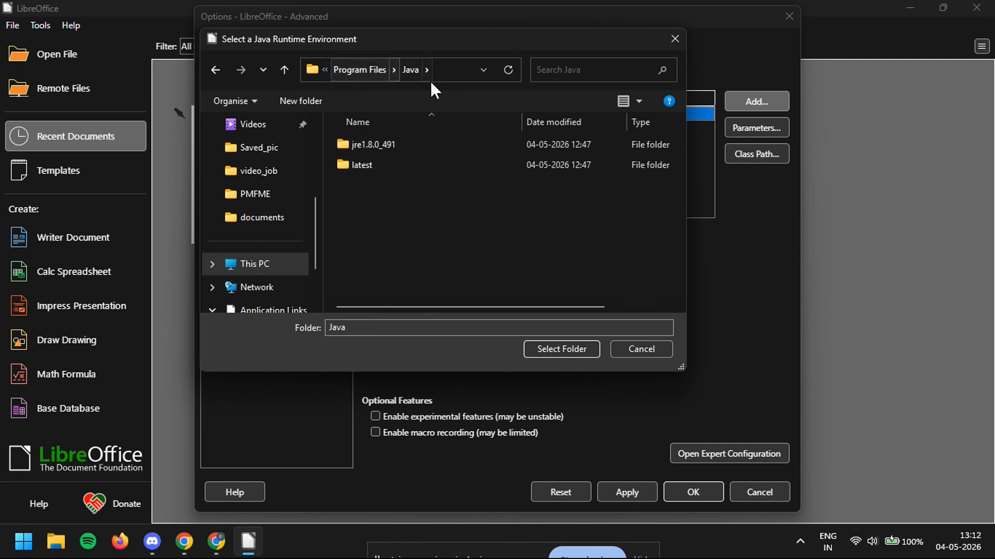
{"action": "left_click", "coordinate": [365, 143]}
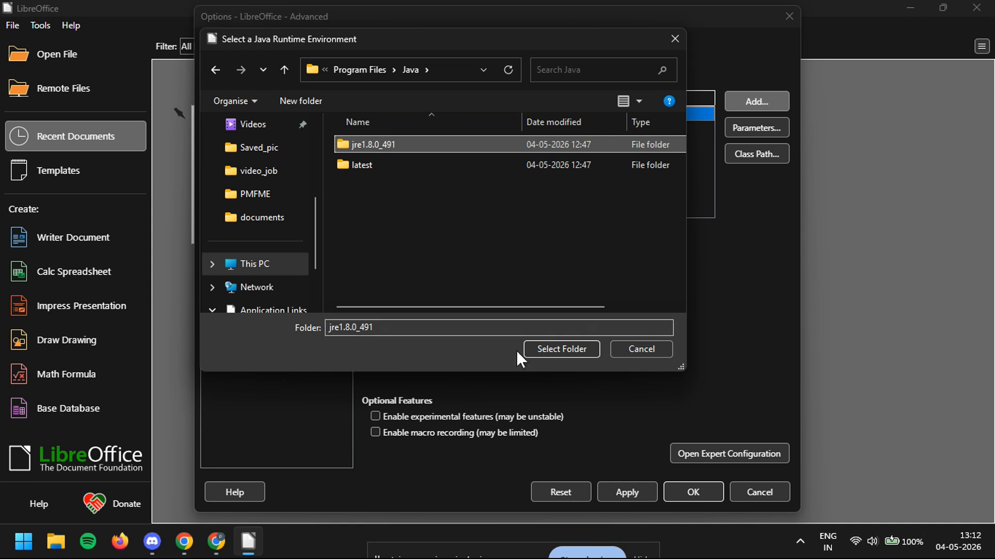
{"action": "left_click", "coordinate": [551, 354]}
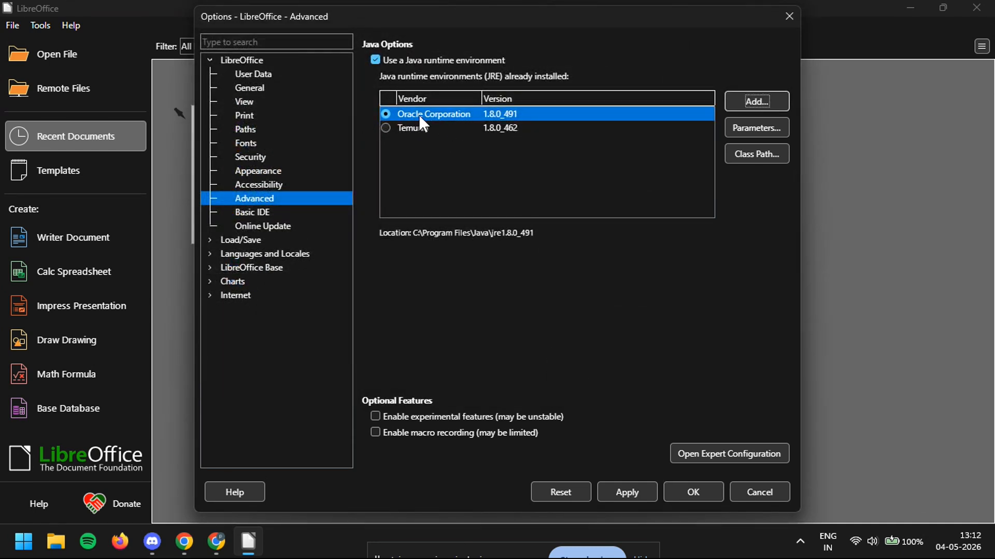
{"action": "left_click", "coordinate": [384, 114]}
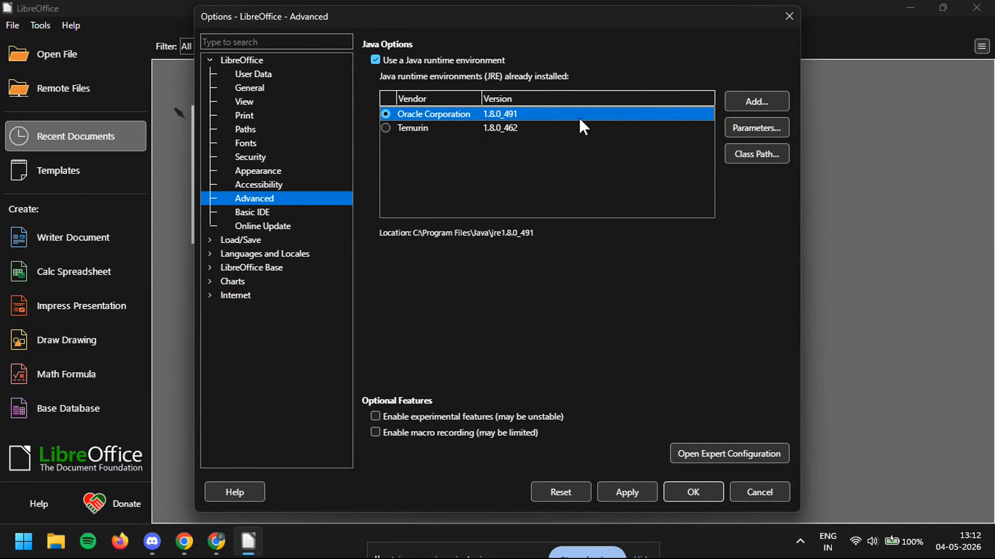
{"action": "left_click", "coordinate": [694, 493]}
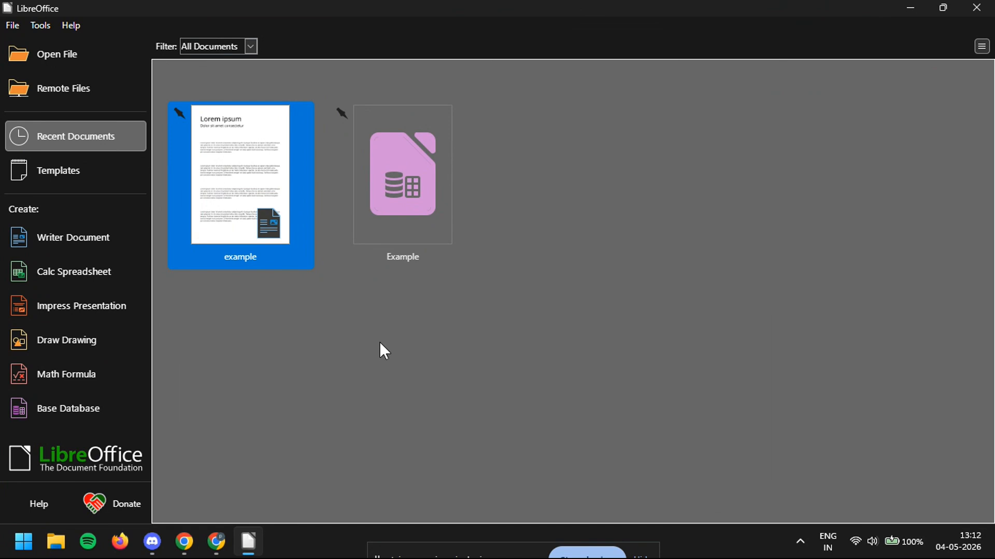
Close LibreOffice, refresh the desktop, and relaunch LibreOffice 26.2 from its desktop shortcut.
{"action": "left_click", "coordinate": [977, 8]}
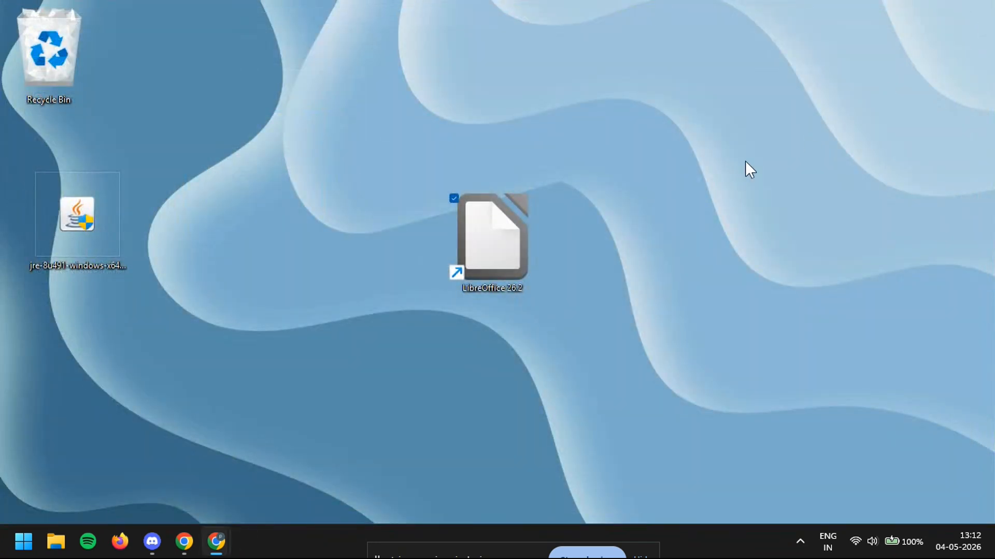
{"action": "right_click", "coordinate": [711, 187]}
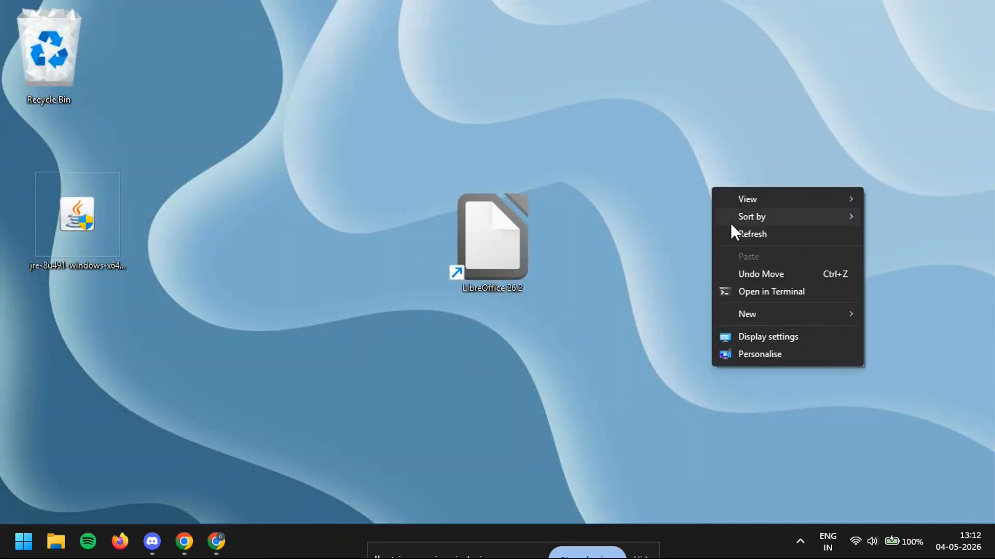
{"action": "left_click", "coordinate": [752, 235]}
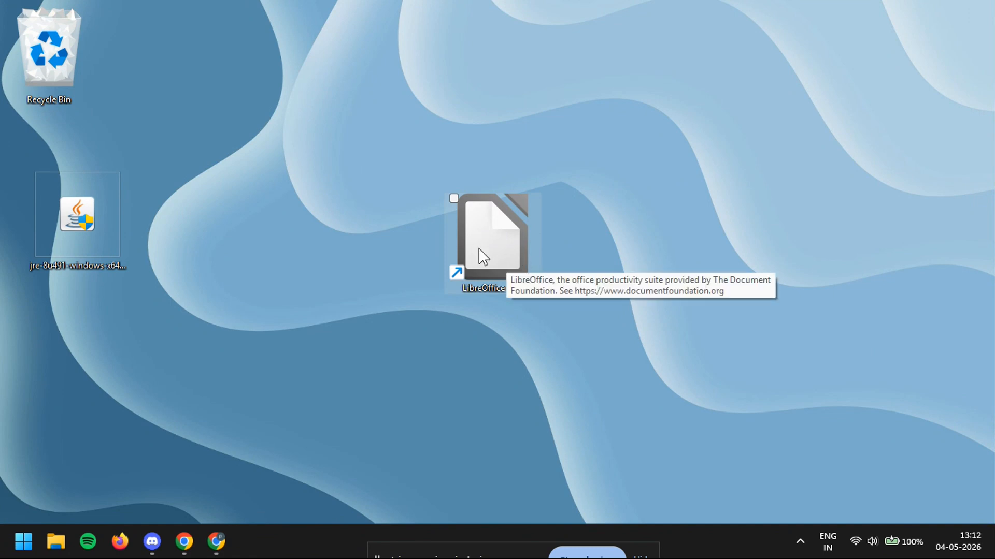
{"action": "double_click", "coordinate": [497, 251]}
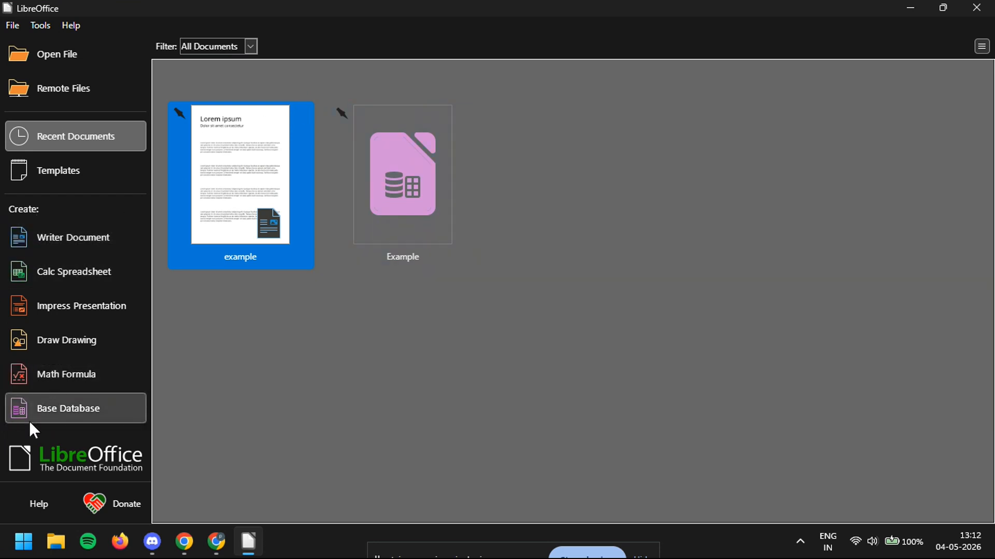
Start a new Base database with HSQLDB Embedded as the embedded database, and review the wizard's save and proceed options.
{"action": "left_click", "coordinate": [46, 415]}
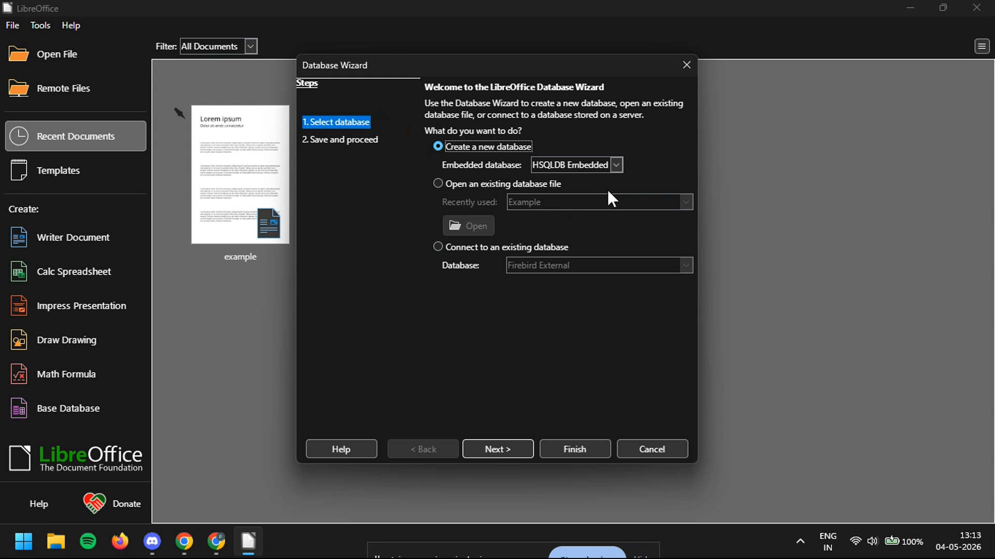
{"action": "left_click", "coordinate": [616, 166]}
{"action": "left_click", "coordinate": [641, 170]}
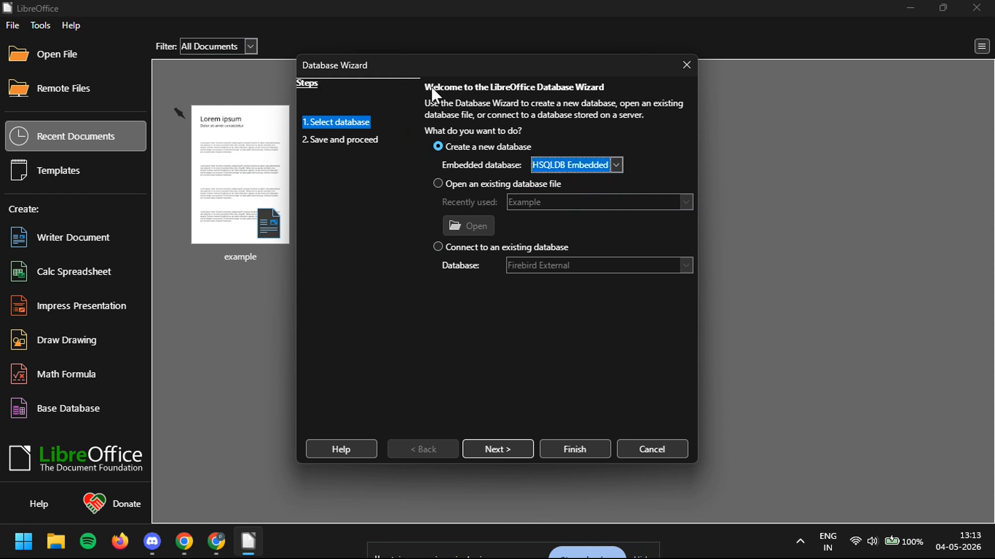
{"action": "left_click", "coordinate": [336, 141]}
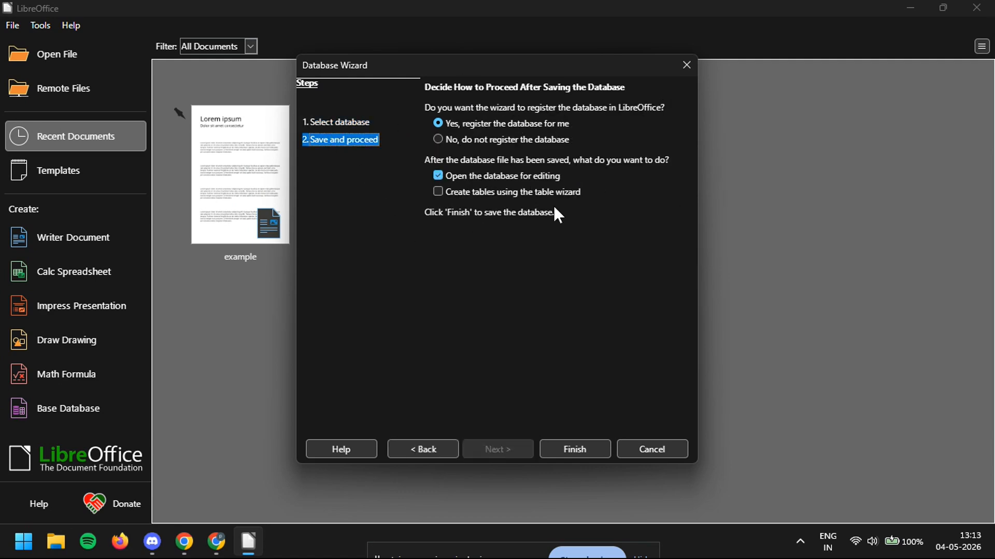
{"action": "left_click", "coordinate": [335, 121]}
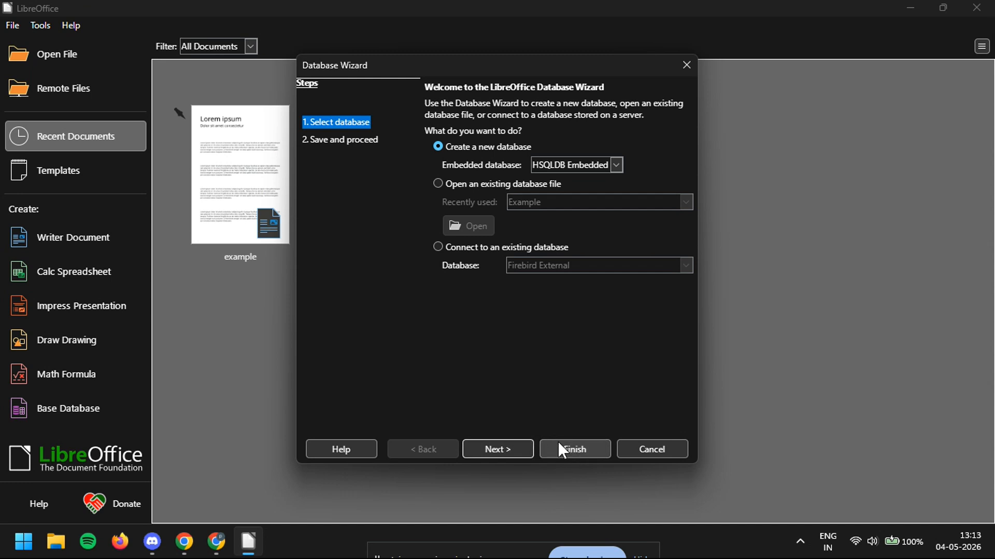